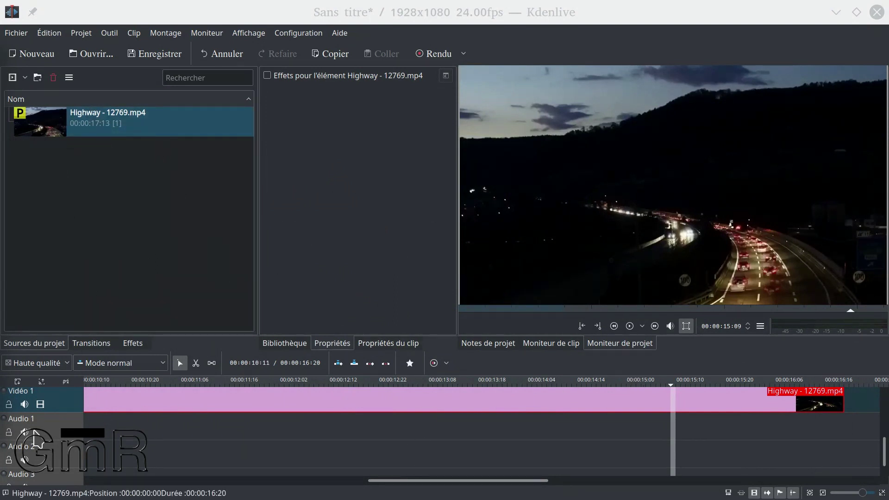
# Add the Courbes and Réhausser/gamma/gain effects to the Highway - 12769.mp4 clip on the Vidéo 1 track.
pyautogui.scroll(1, 66, 419)
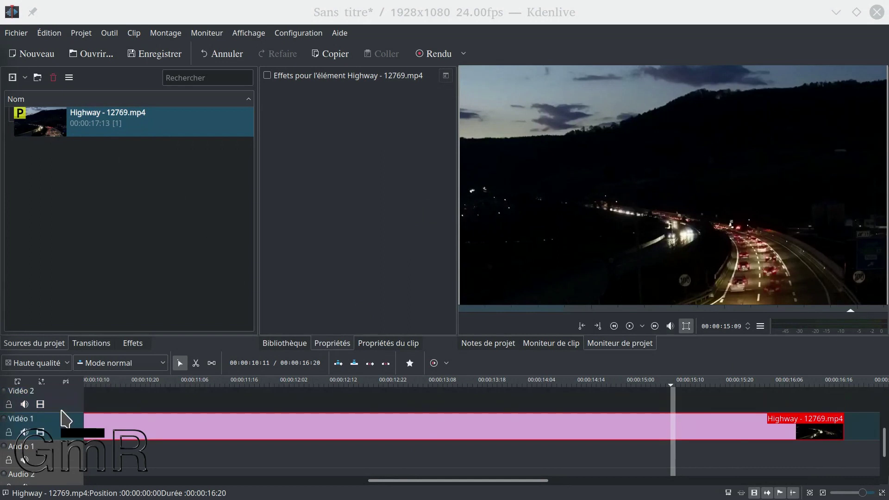
pyautogui.click(225, 433)
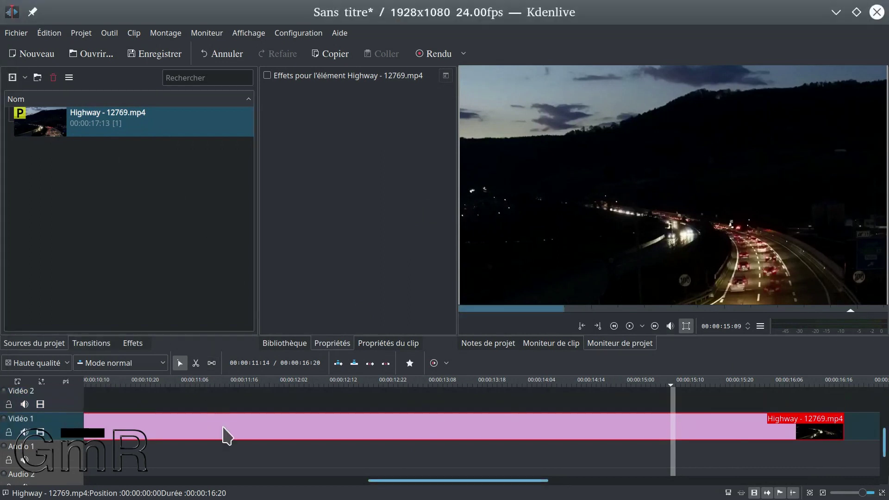
pyautogui.click(130, 344)
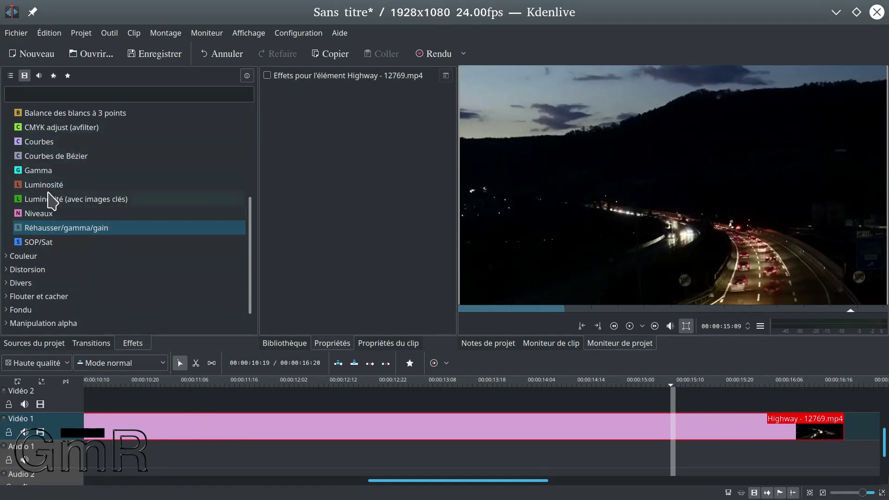
pyautogui.click(43, 142)
pyautogui.moveTo(43, 142); pyautogui.dragTo(307, 113)
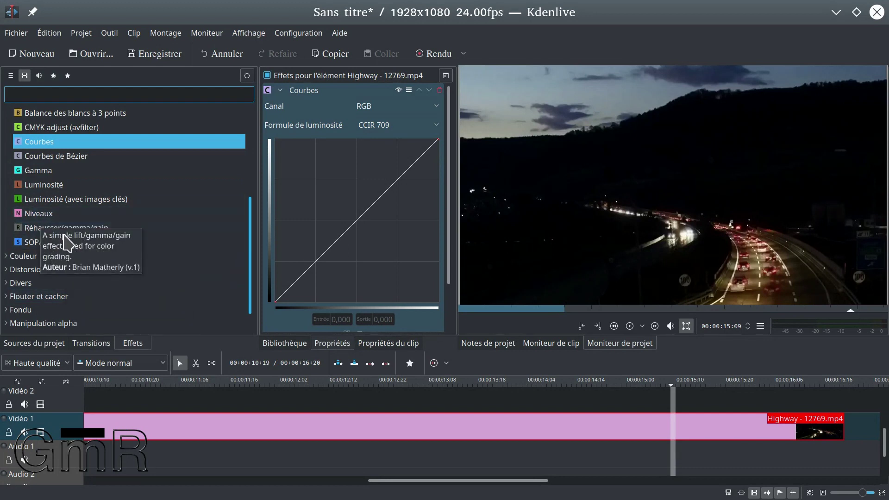
pyautogui.moveTo(46, 230); pyautogui.dragTo(218, 425)
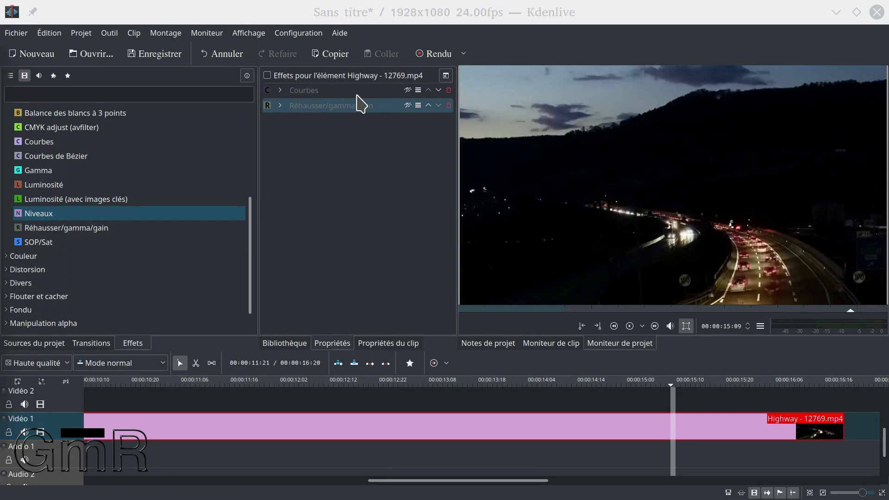
# Enable the Courbes effect on the clip, expand its settings and set its channel to Luminosité.
pyautogui.click(324, 90)
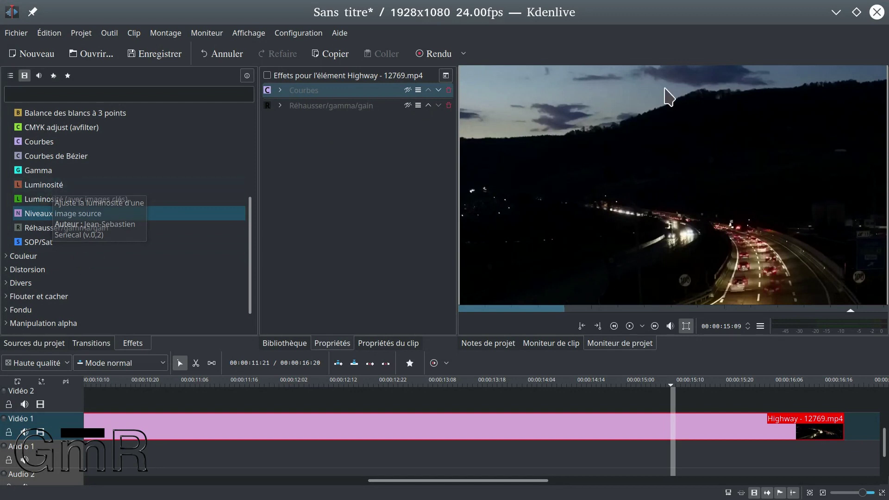
pyautogui.click(407, 90)
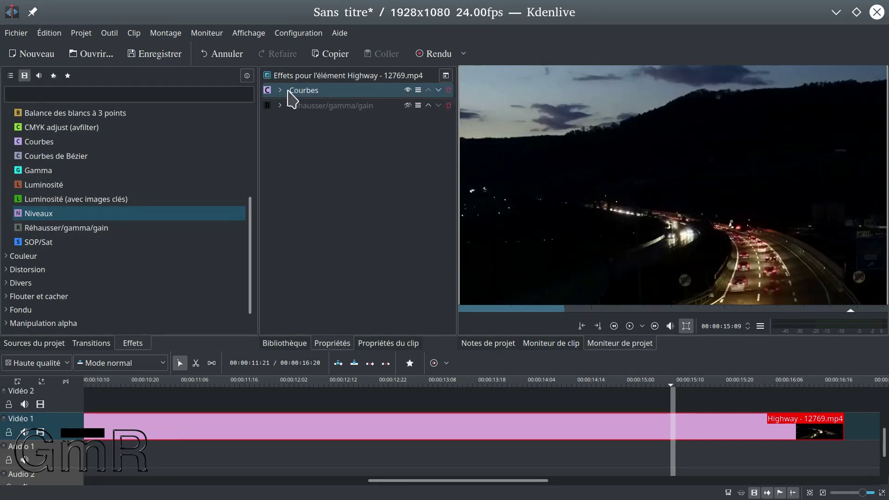
pyautogui.click(281, 90)
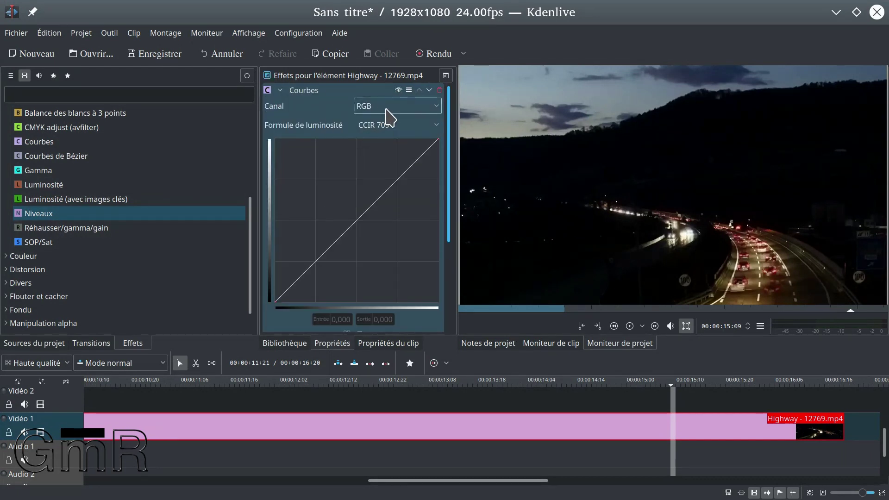
pyautogui.click(425, 107)
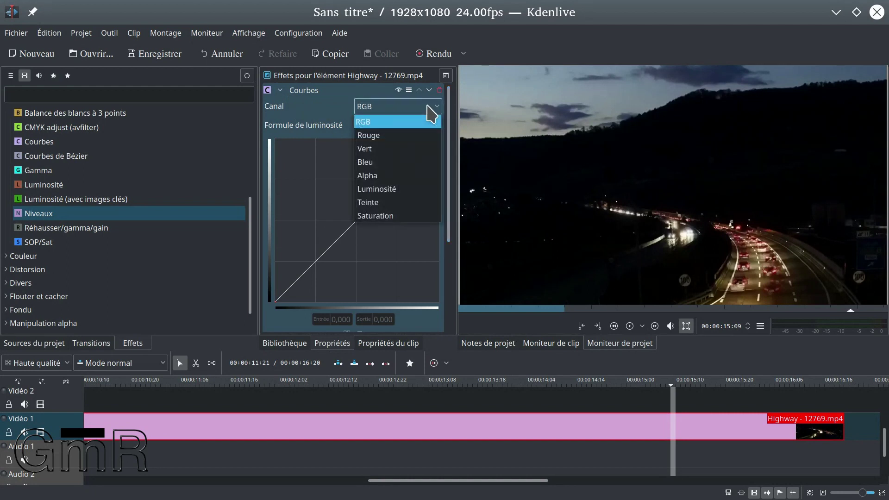
pyautogui.click(393, 190)
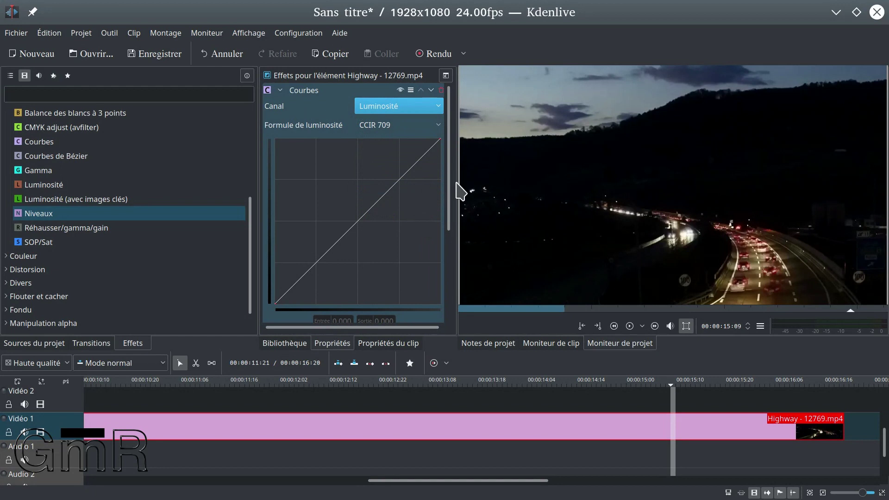
# Add three control points along the luminosity curve, at about one quarter, one half and three quarters of its length.
pyautogui.moveTo(448, 181); pyautogui.dragTo(450, 254)
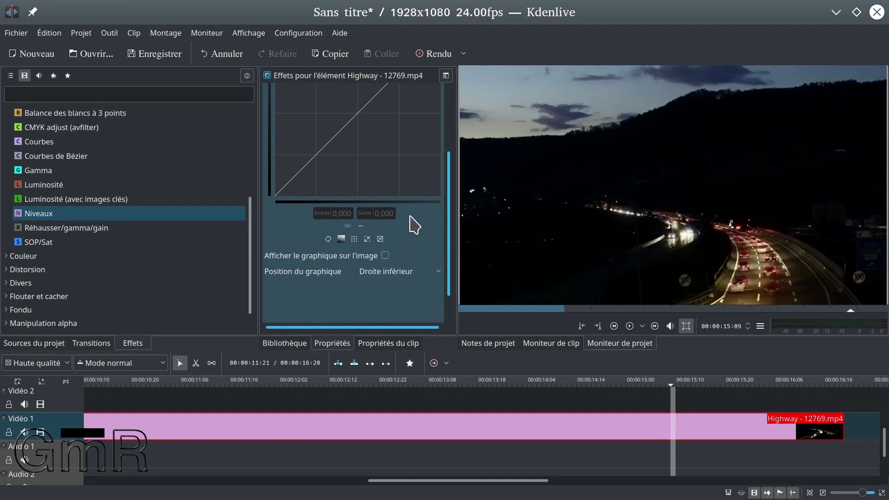
pyautogui.moveTo(452, 215); pyautogui.dragTo(452, 168)
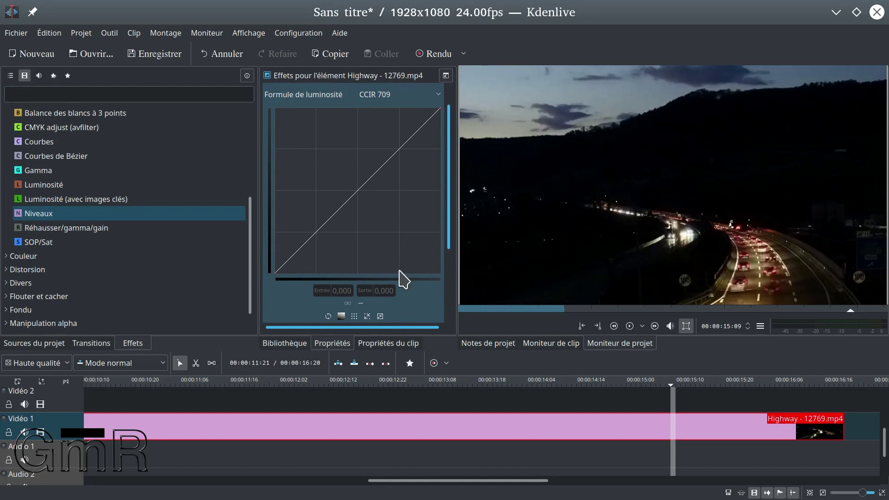
pyautogui.click(314, 232)
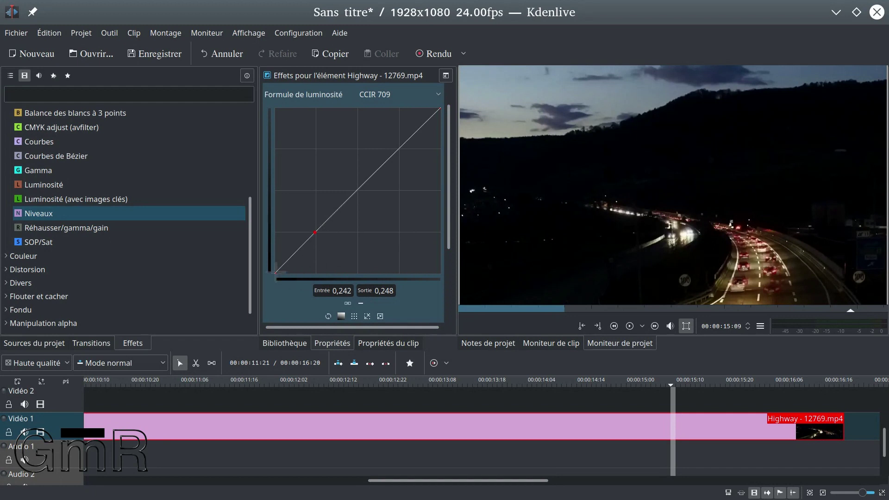
pyautogui.click(355, 190)
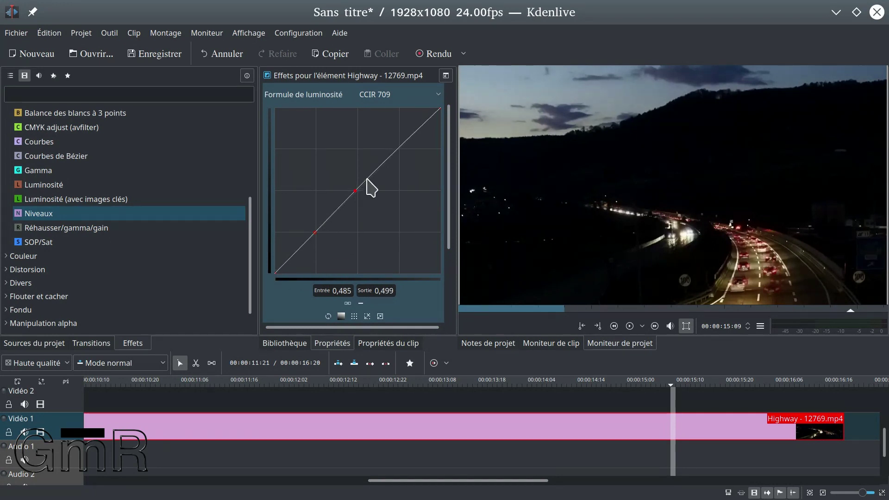
pyautogui.click(400, 146)
# Raise the three luminosity curve points into an upward arc, with the lowest at about 0.217/0.482 and the highest at about 0.816/0.936.
pyautogui.moveTo(314, 232); pyautogui.dragTo(320, 203)
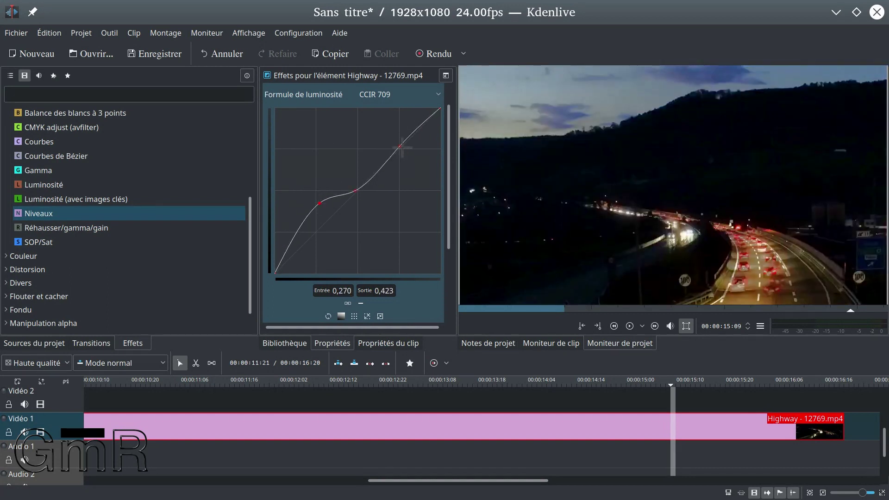
pyautogui.moveTo(398, 146); pyautogui.dragTo(413, 124)
pyautogui.moveTo(355, 191); pyautogui.dragTo(377, 144)
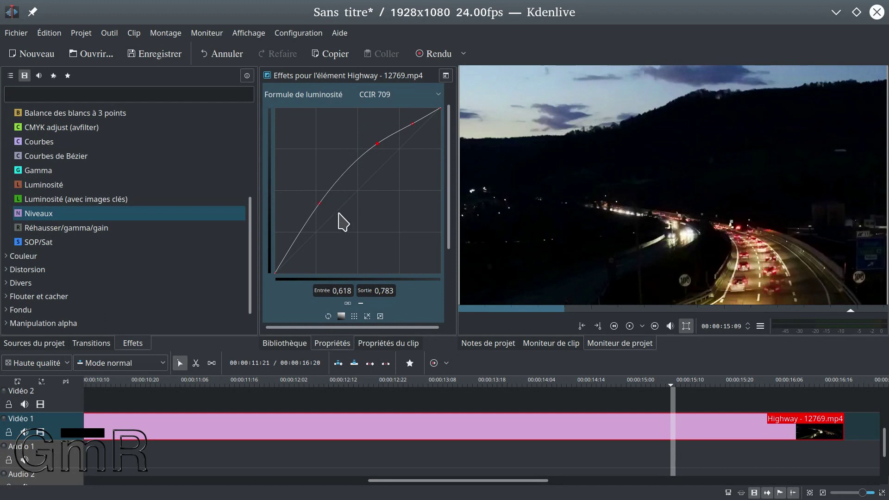
pyautogui.moveTo(320, 203); pyautogui.dragTo(310, 192)
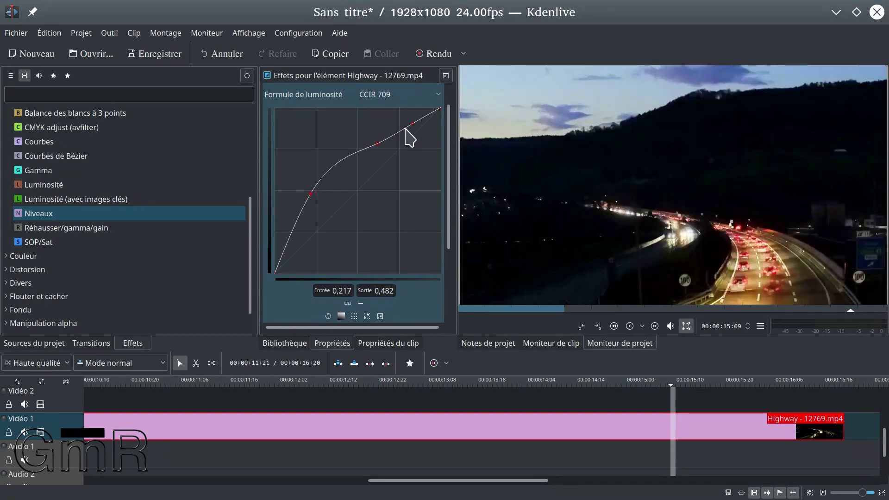
pyautogui.moveTo(413, 123); pyautogui.dragTo(412, 119)
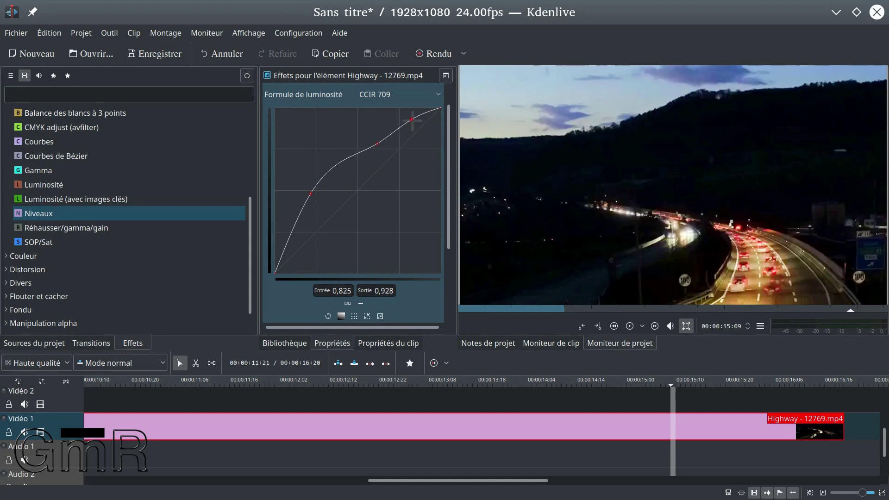
pyautogui.moveTo(377, 143); pyautogui.dragTo(361, 135)
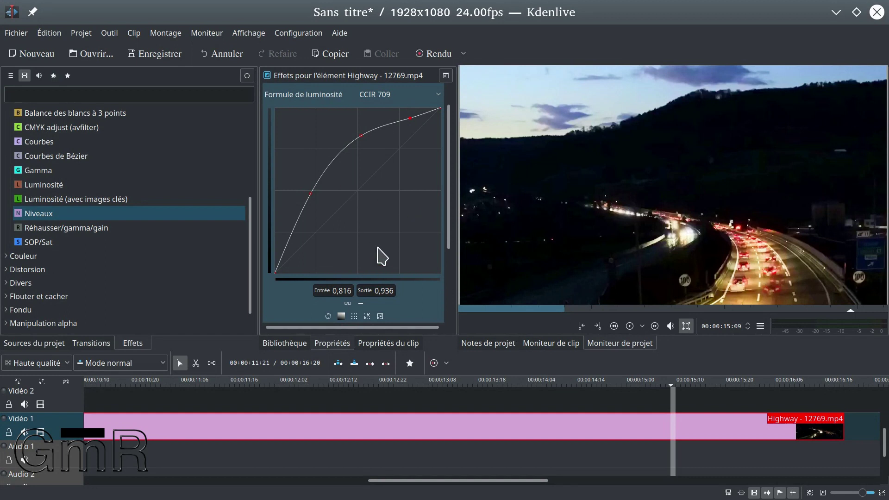
# Collapse the Courbes settings and compare the clip with and without effects in a split view, widening the Effect side past the centre.
pyautogui.scroll(2, 445, 127)
pyautogui.click(281, 91)
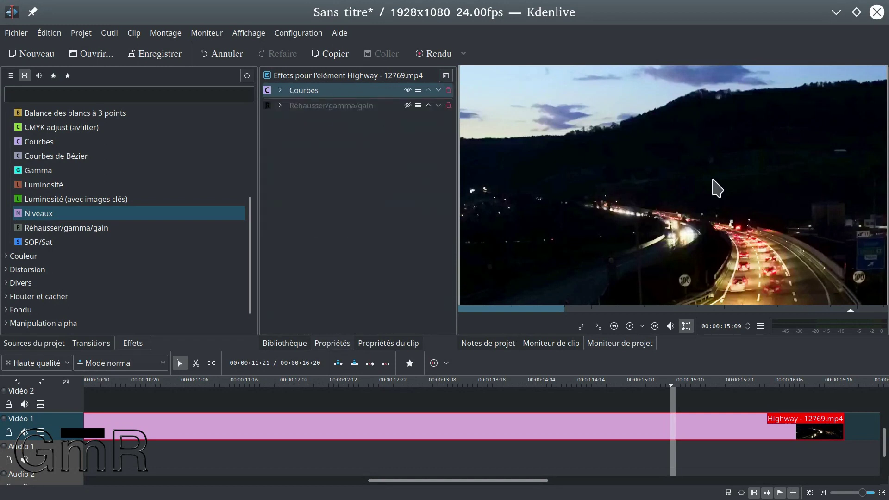
pyautogui.click(446, 76)
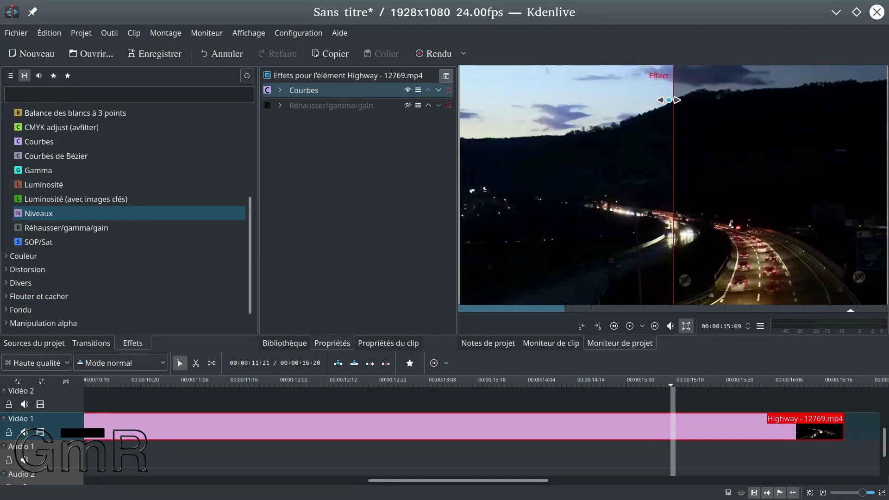
pyautogui.moveTo(672, 102); pyautogui.dragTo(722, 125)
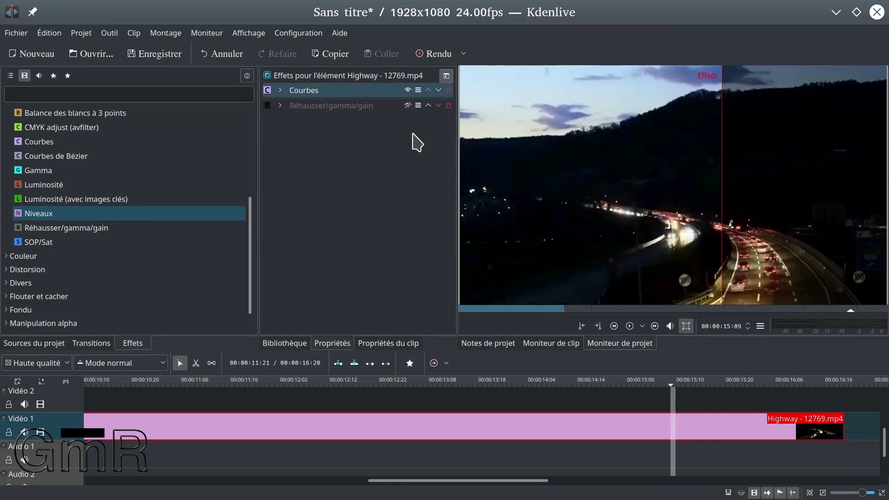
# Expand the Réhausser/gamma/gain settings and enable the effect.
pyautogui.click(280, 106)
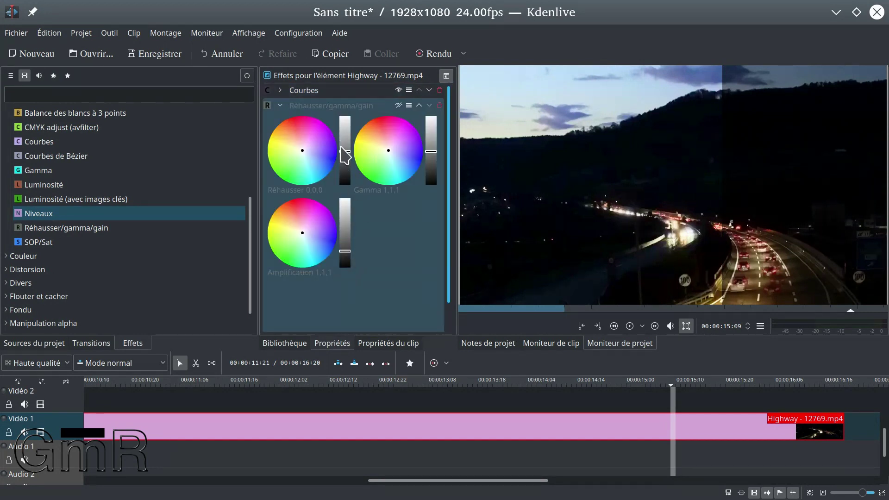
pyautogui.click(398, 105)
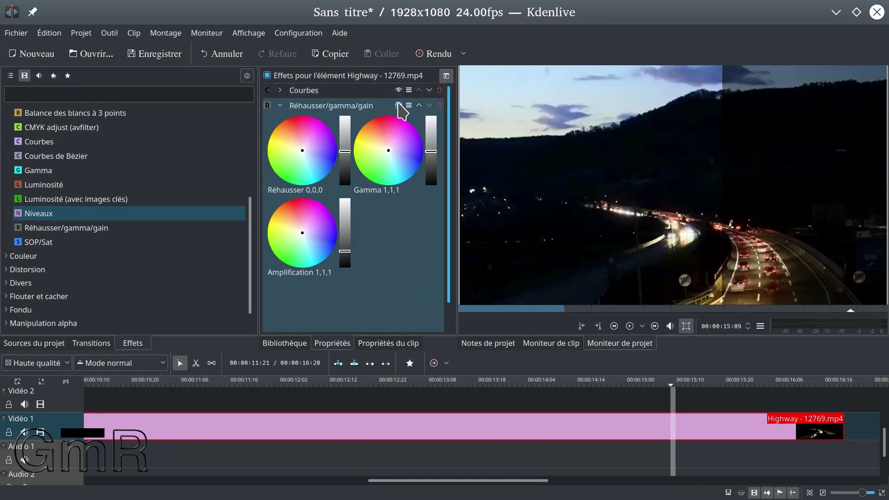
# Try raising the Amplification level to 1.2 and return it to 1.
pyautogui.moveTo(345, 250)
pyautogui.mouseDown()
pyautogui.moveTo(345, 203)
pyautogui.moveTo(350, 259)
pyautogui.moveTo(345, 240)
pyautogui.moveTo(346, 247)
pyautogui.mouseUp()
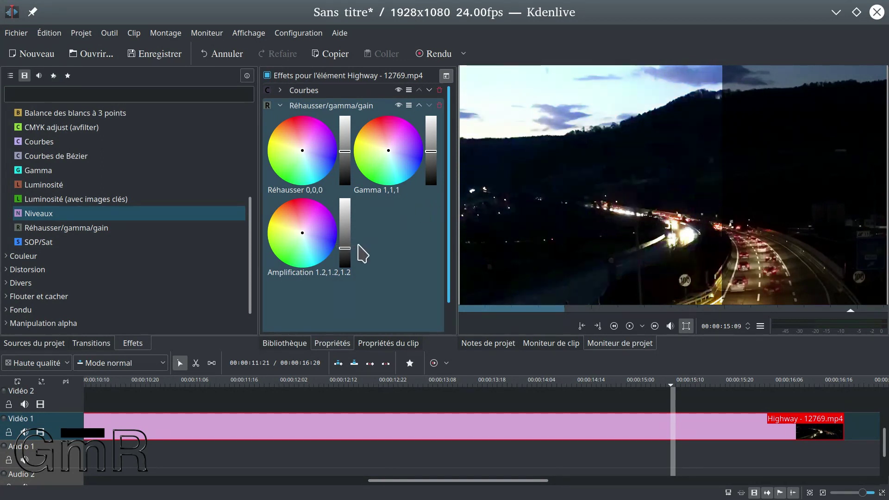
pyautogui.click(346, 249)
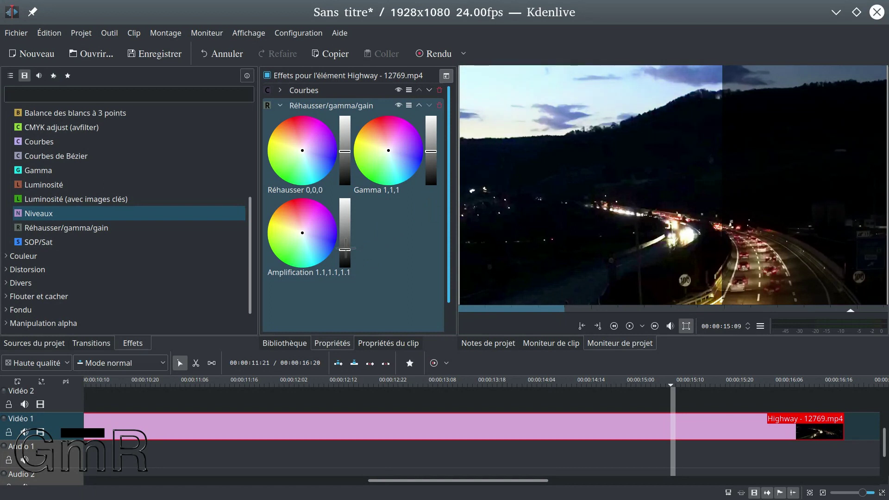
pyautogui.scroll(-1, 349, 245)
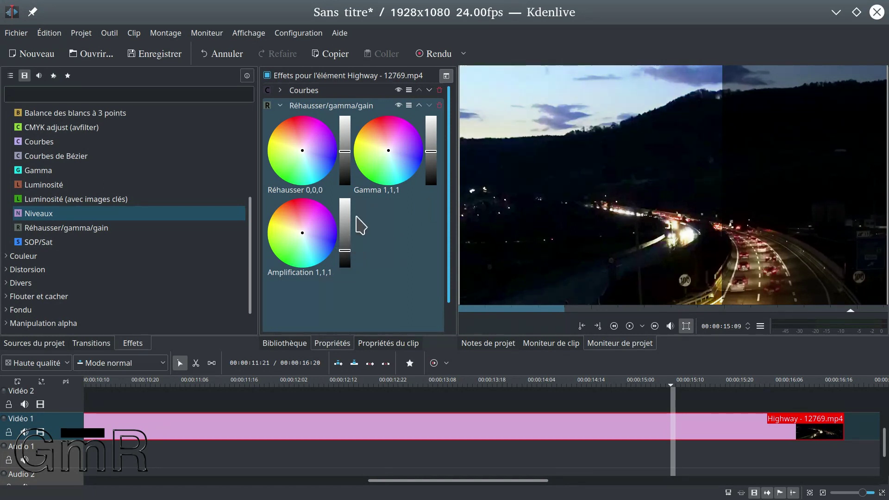
# Set the Réhausser level to about 0.11, keeping its color point near the wheel's centre for values of 0.11, 0.1, 0.11.
pyautogui.moveTo(357, 150)
pyautogui.mouseDown()
pyautogui.moveTo(348, 135)
pyautogui.moveTo(345, 148)
pyautogui.mouseUp()
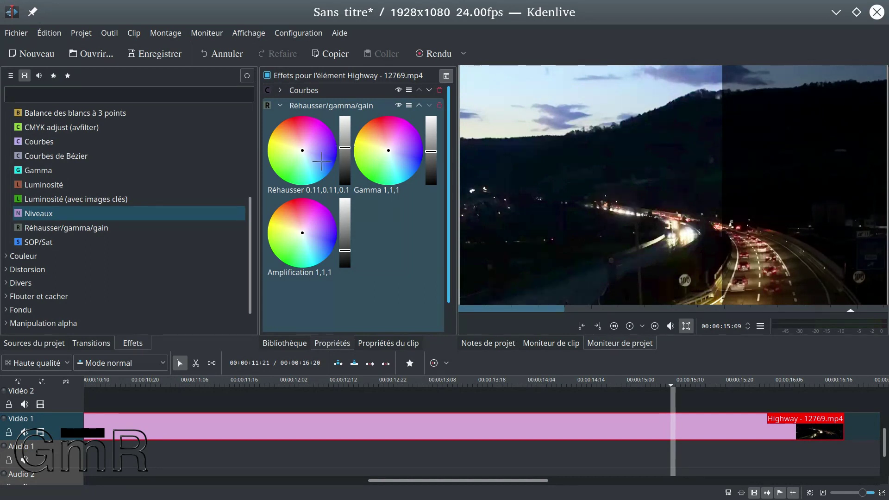
pyautogui.moveTo(299, 150); pyautogui.dragTo(282, 145)
pyautogui.click(304, 150)
# Raise the Gamma level slightly and shift its color toward a warm yellow-orange tone, to about 1.1, 1, 0.86.
pyautogui.moveTo(431, 152)
pyautogui.mouseDown()
pyautogui.moveTo(433, 118)
pyautogui.moveTo(431, 149)
pyautogui.mouseUp()
pyautogui.click(380, 156)
pyautogui.moveTo(380, 157)
pyautogui.mouseDown()
pyautogui.moveTo(396, 150)
pyautogui.moveTo(386, 149)
pyautogui.mouseUp()
pyautogui.moveTo(385, 152); pyautogui.dragTo(381, 147)
# Turn off the split comparison and toggle both effects off and back on to compare the original and corrected images.
pyautogui.click(447, 76)
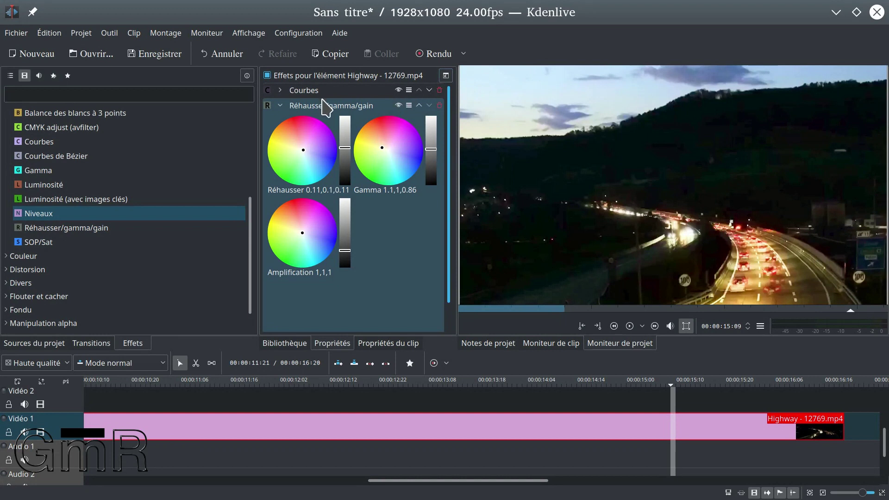
pyautogui.click(398, 105)
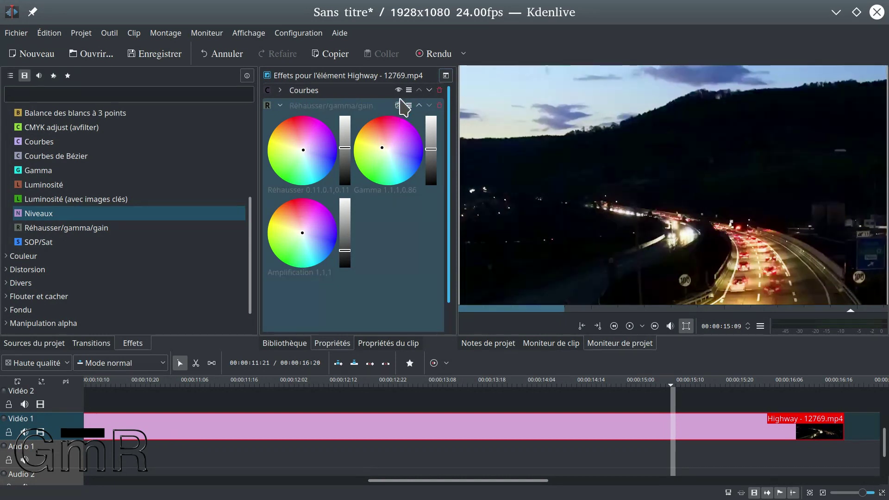
pyautogui.click(398, 89)
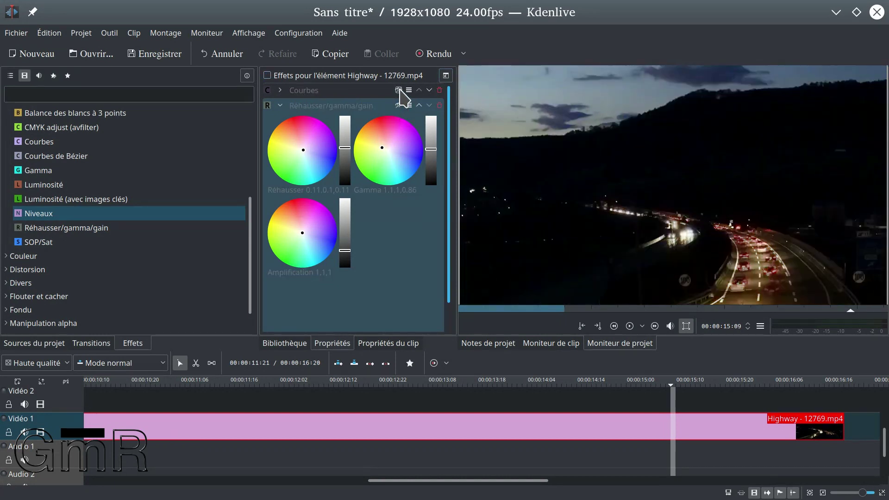
pyautogui.click(398, 90)
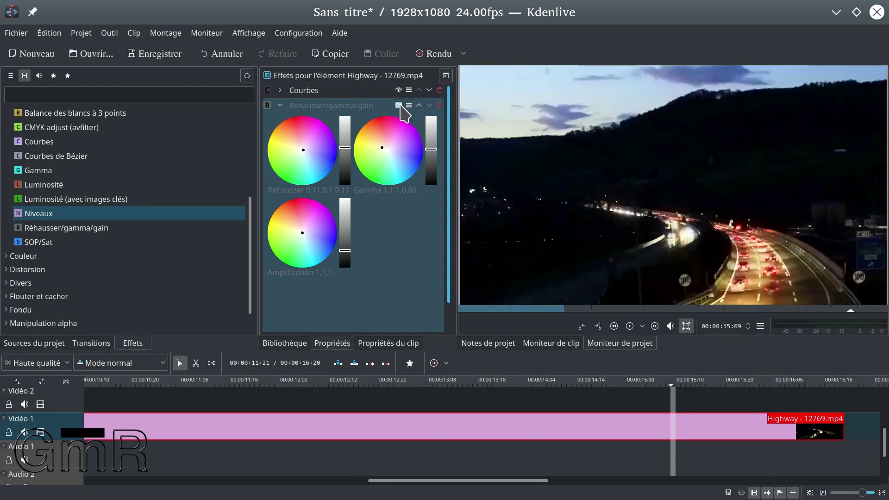
pyautogui.click(399, 105)
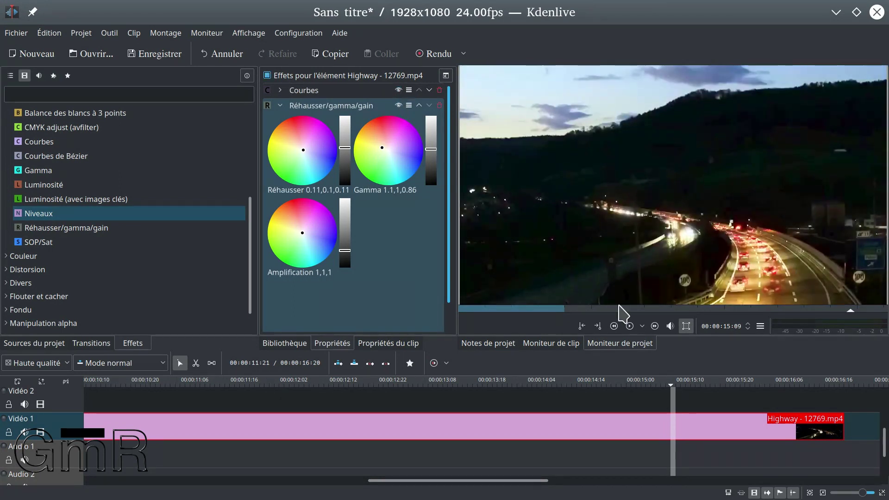